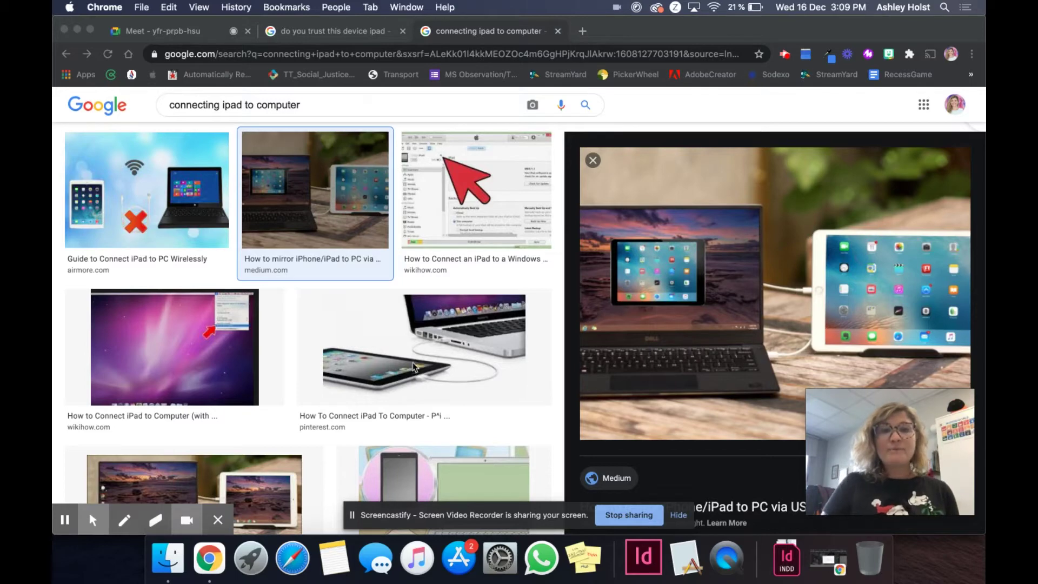
# Show the "do you trust this device ipad" image results with the Trust This Computer prompt.
pyautogui.click(483, 41)
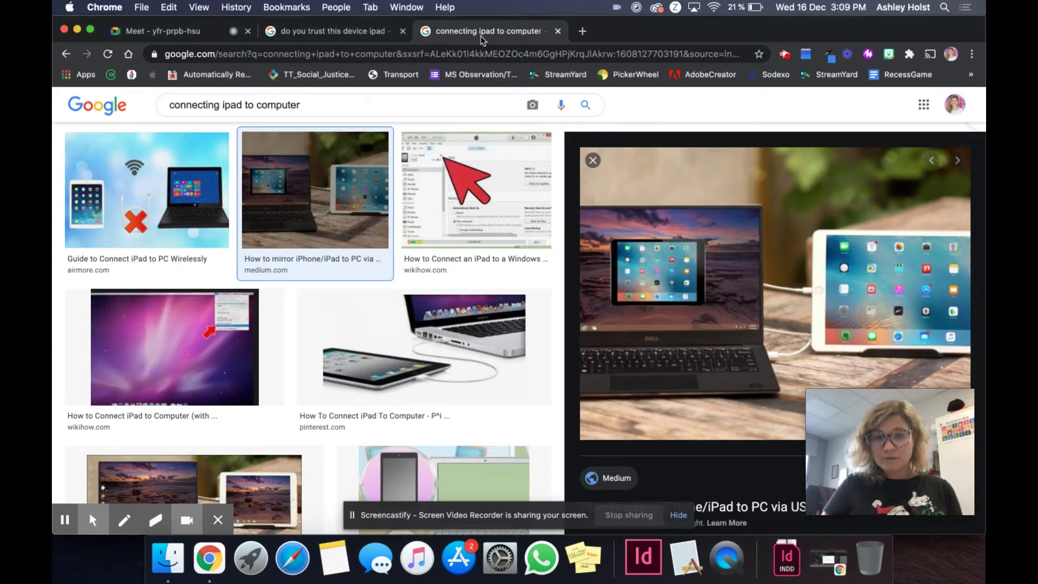
pyautogui.click(363, 36)
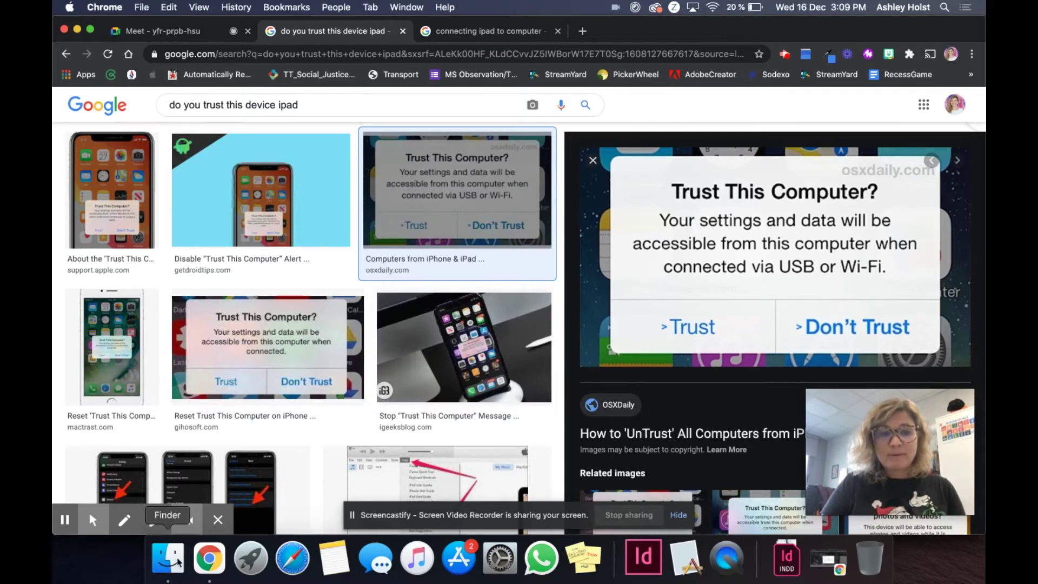
# Switch to Finder, open today's 15.04.40 screenshot of the software update prompt from the Desktop folder, and enlarge its window.
pyautogui.click(160, 566)
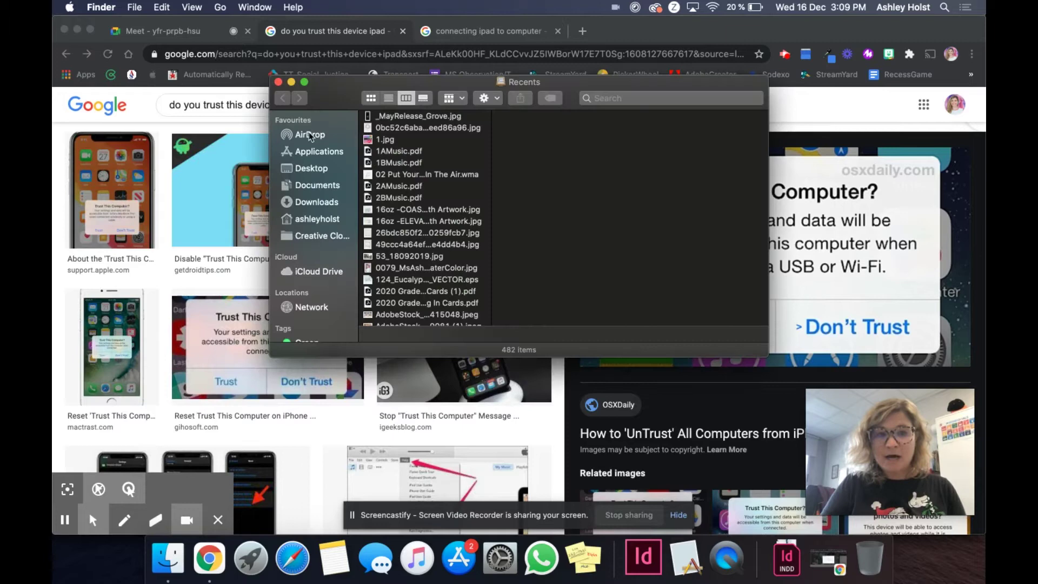
pyautogui.click(314, 172)
pyautogui.click(407, 135)
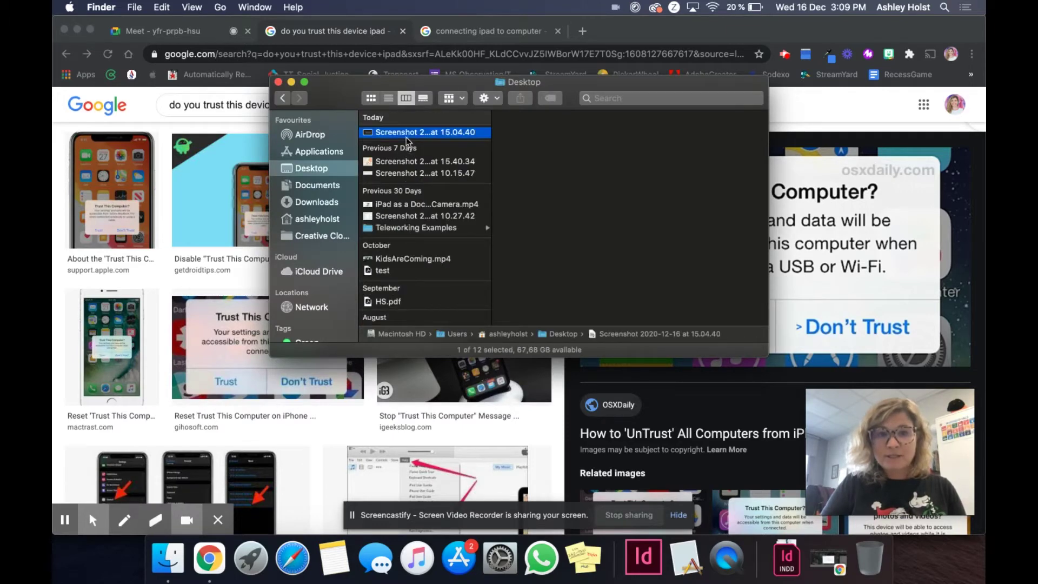
pyautogui.doubleClick(406, 135)
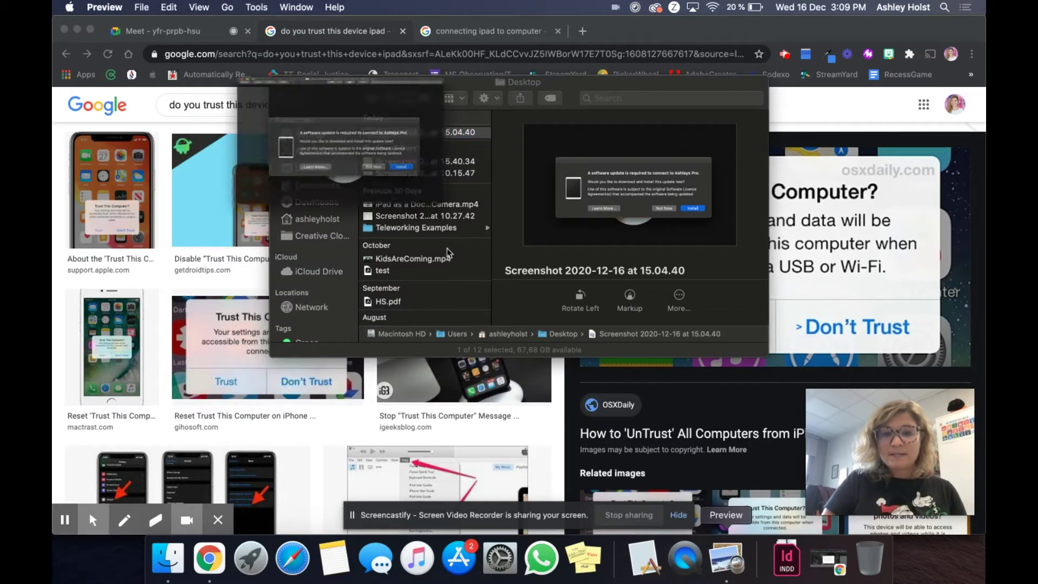
pyautogui.moveTo(504, 313); pyautogui.dragTo(932, 448)
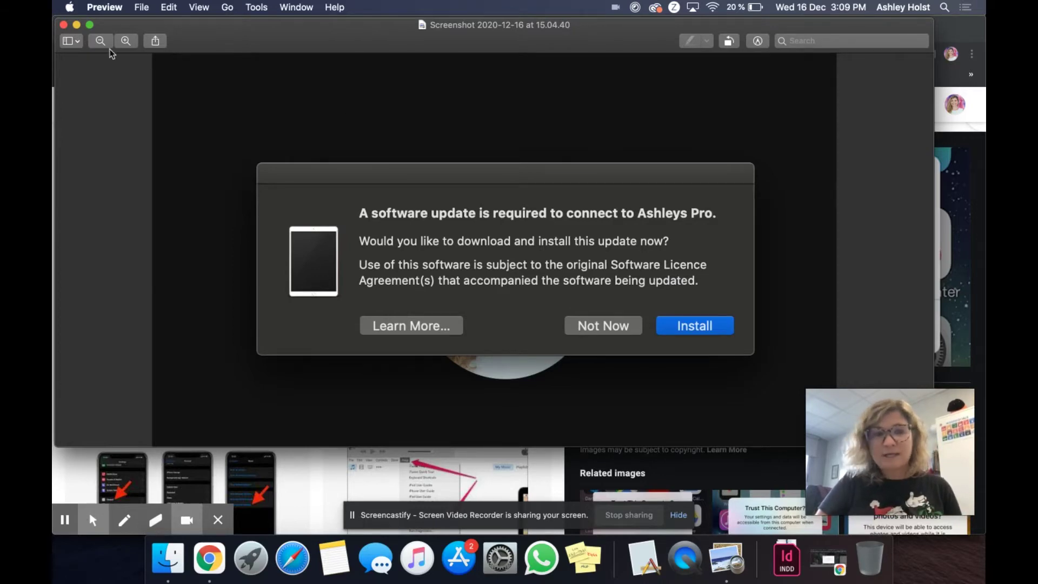
# Minimise the open Preview, Finder and Chrome windows and answer the software update prompt with Not Now.
pyautogui.click(77, 25)
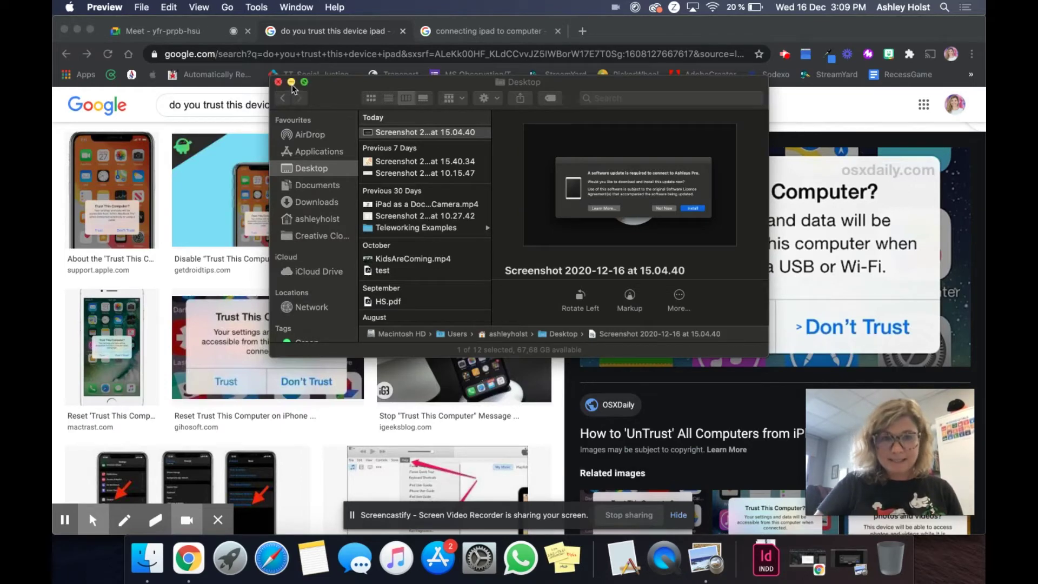
pyautogui.click(290, 82)
pyautogui.click(77, 30)
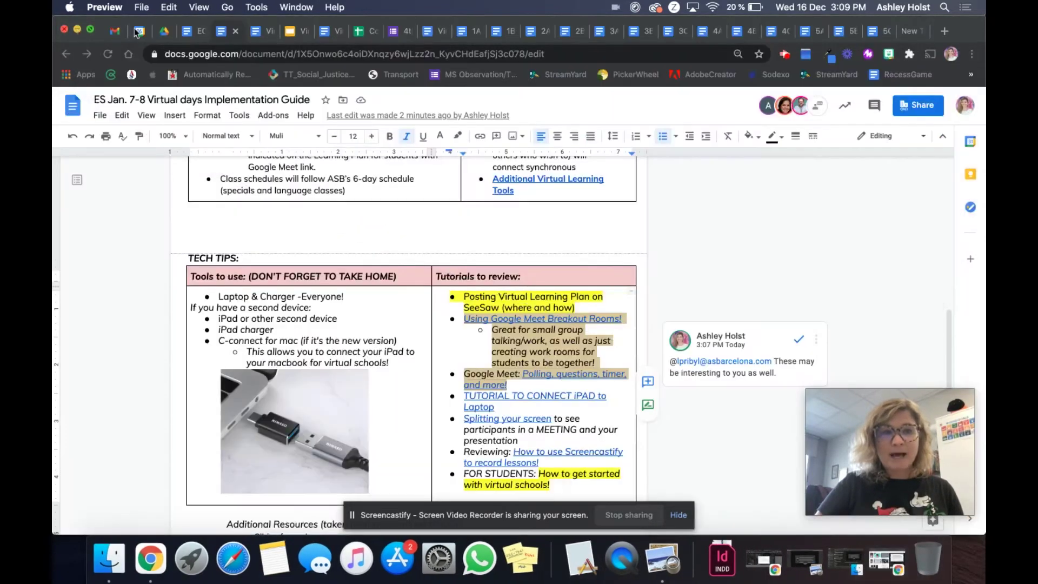
pyautogui.click(79, 30)
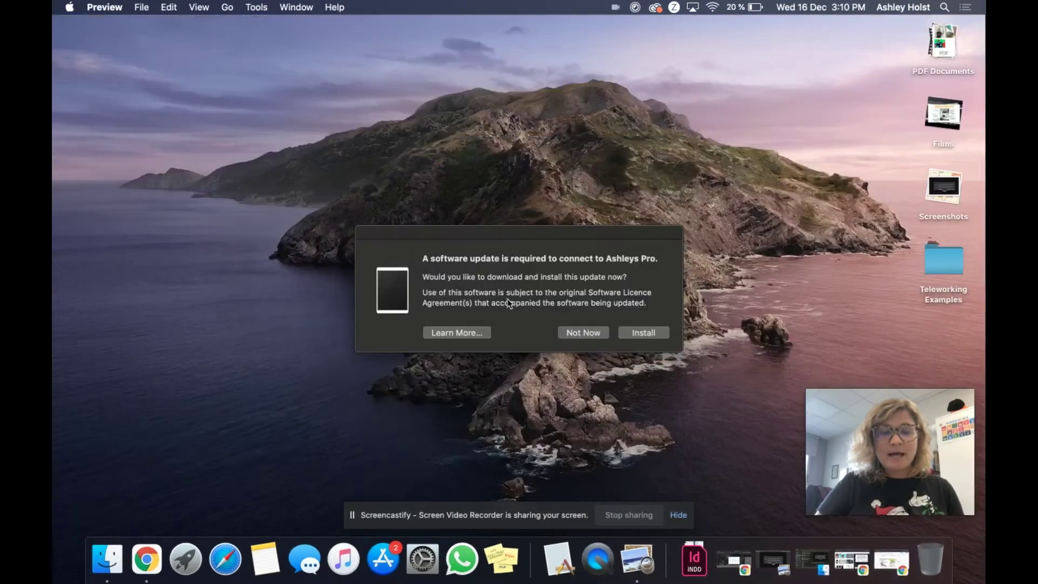
pyautogui.click(602, 333)
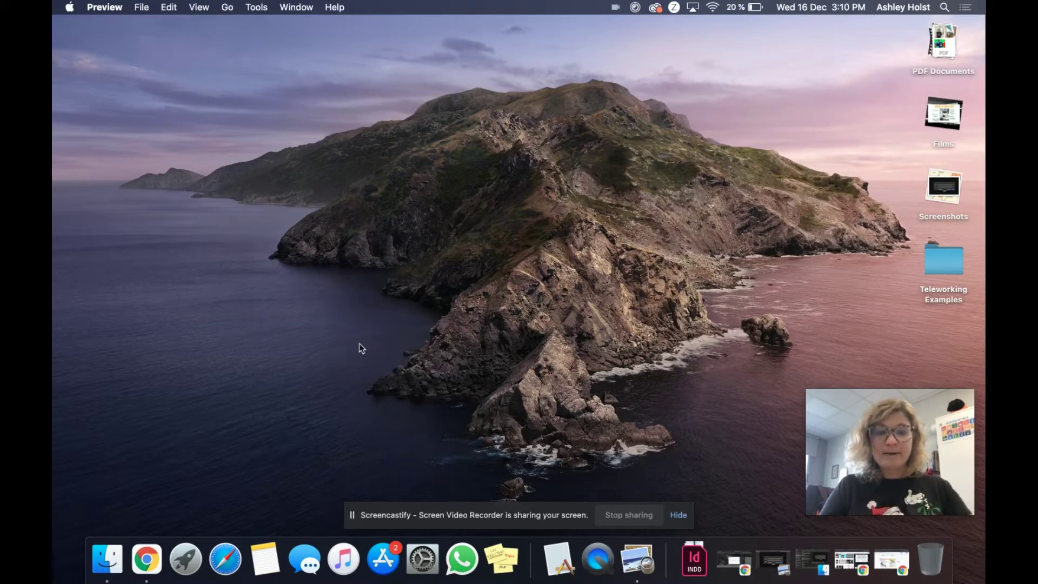
pyautogui.press('F4')
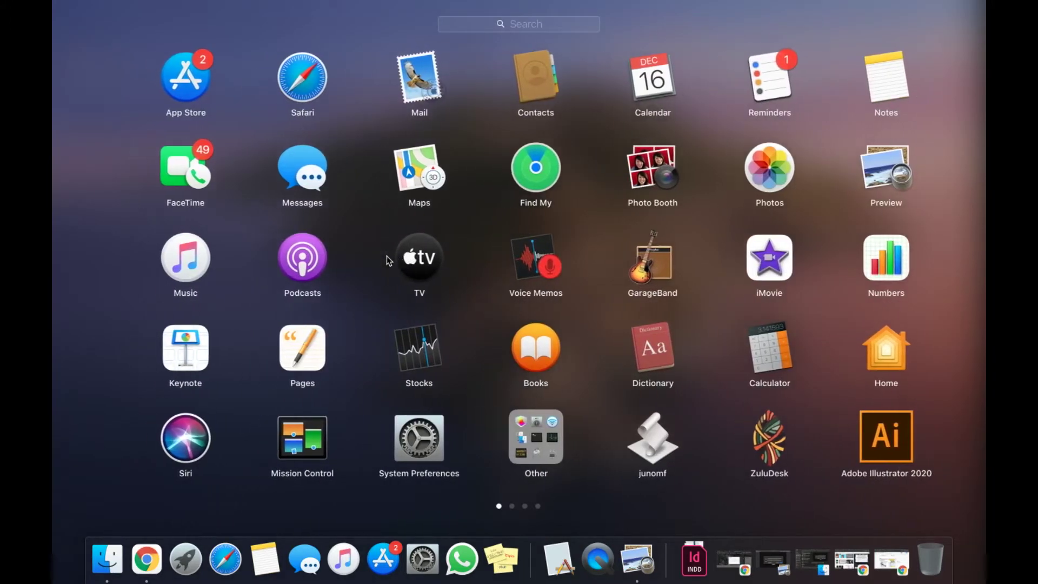
pyautogui.click(592, 28)
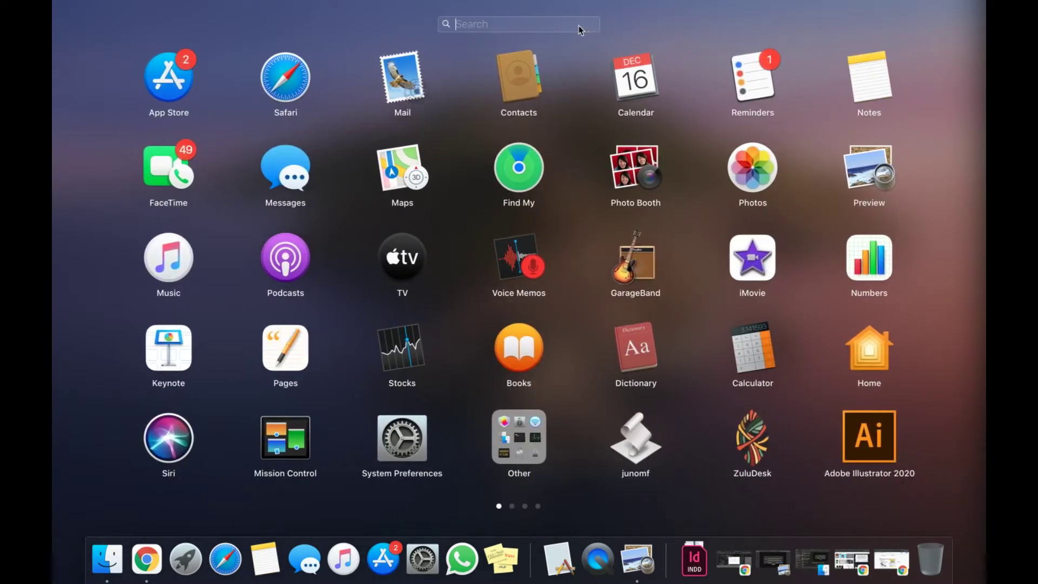
pyautogui.write('quick')
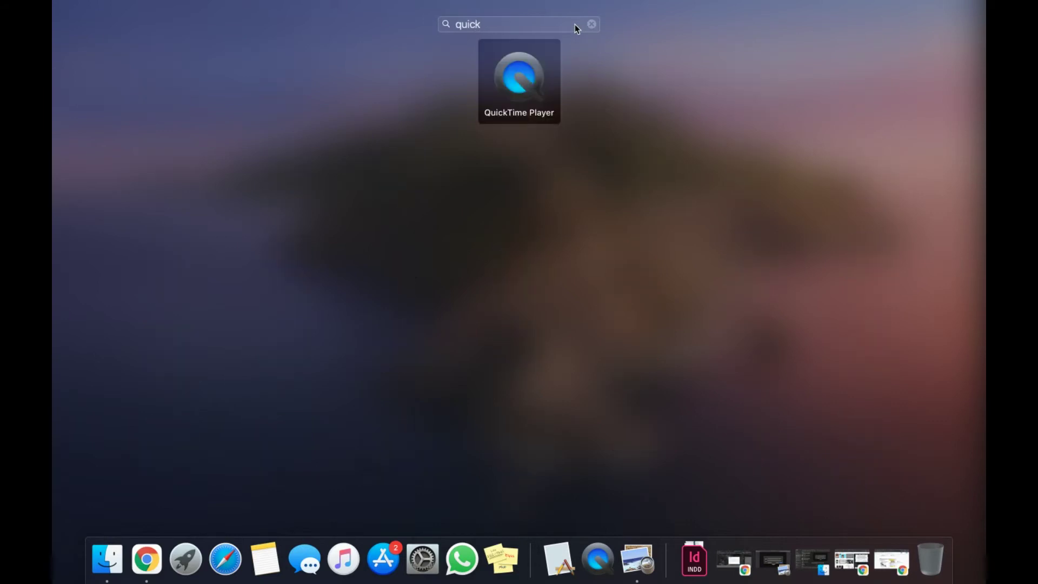
pyautogui.press('Escape')
pyautogui.press('Escape')
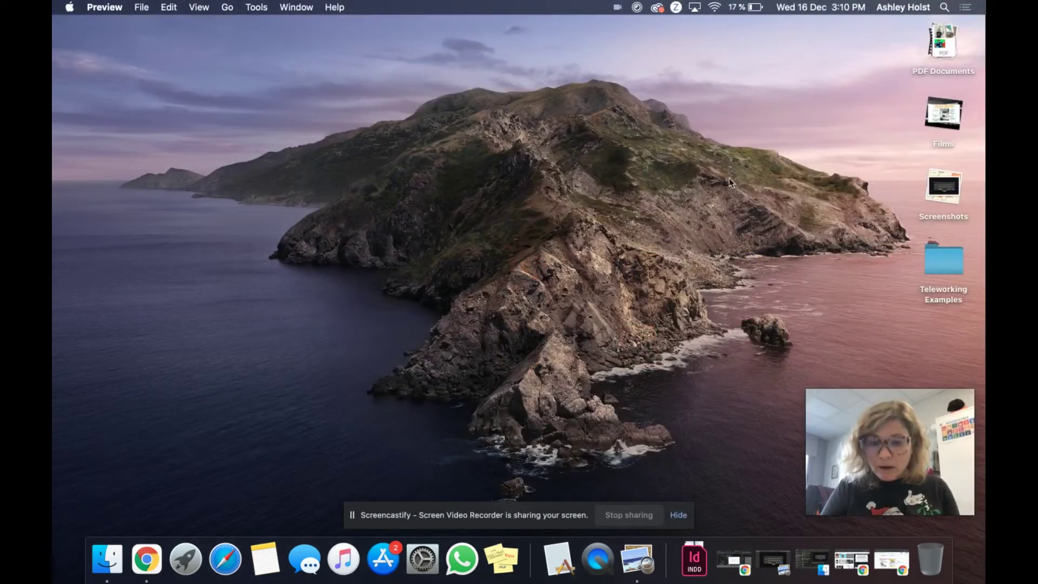
# Find QuickTime Player with a Spotlight search for "quick" and launch it.
pyautogui.click(944, 8)
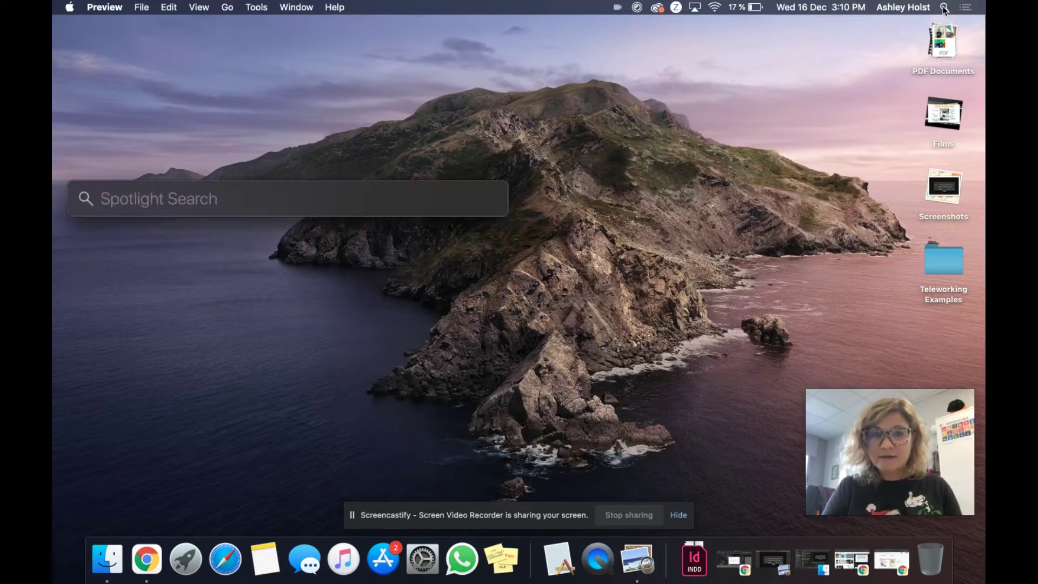
pyautogui.write('quick')
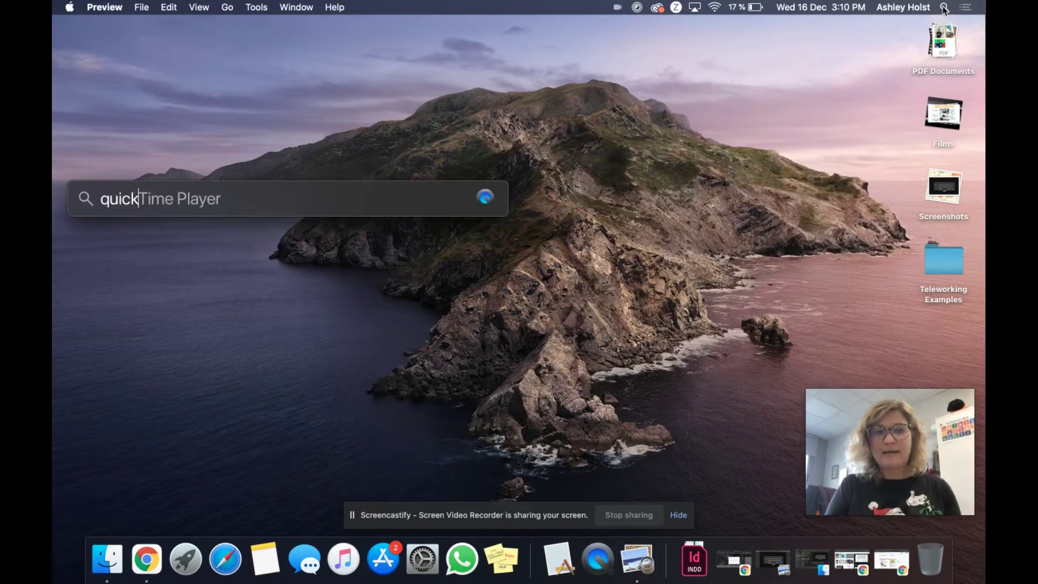
pyautogui.press('Return')
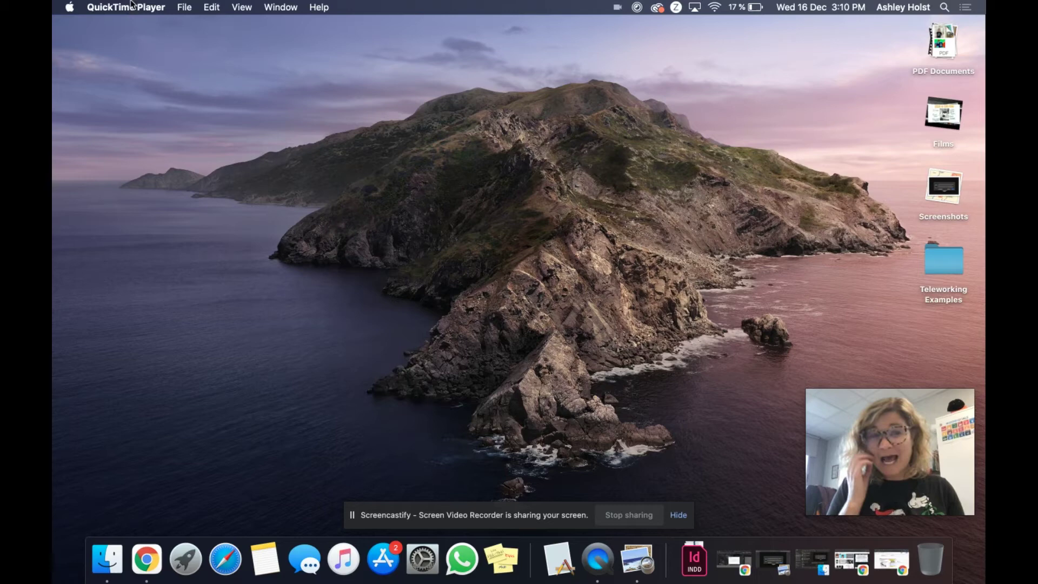
# Start a new movie recording in QuickTime Player and set the connected iPad as its camera source.
pyautogui.click(187, 7)
pyautogui.moveTo(227, 13)
pyautogui.moveTo(185, 7)
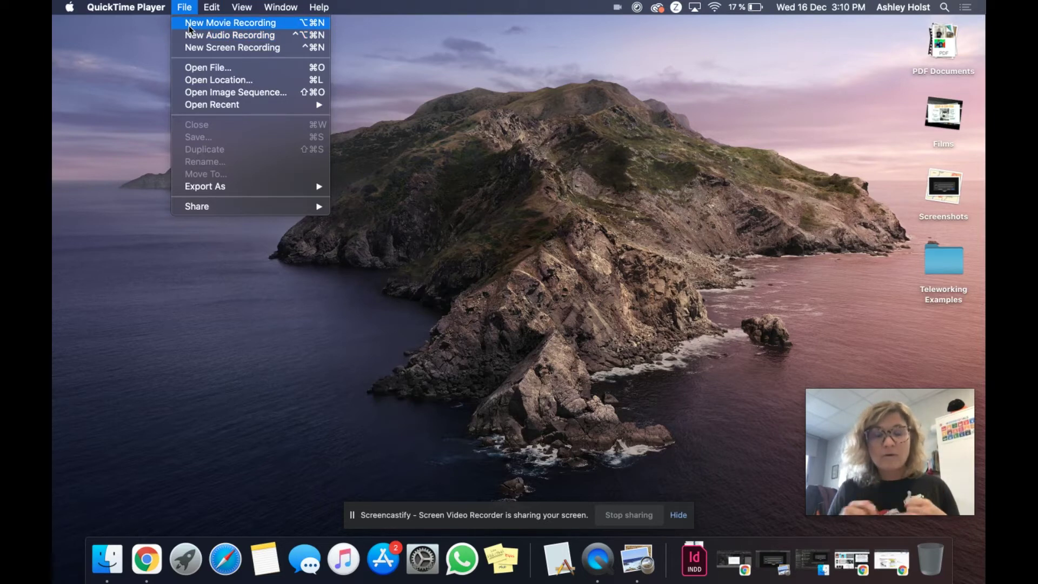
pyautogui.click(220, 24)
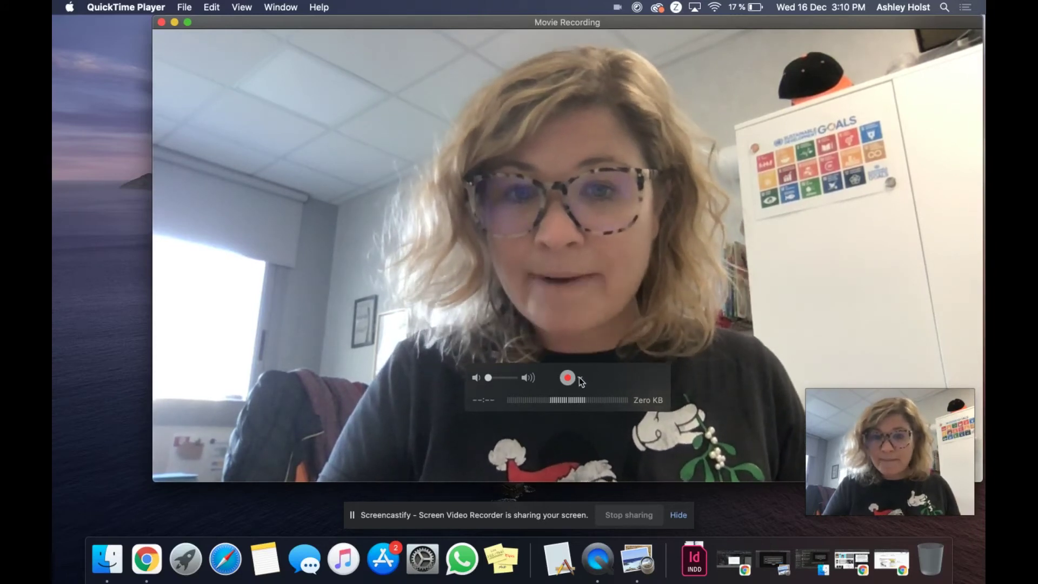
pyautogui.click(579, 378)
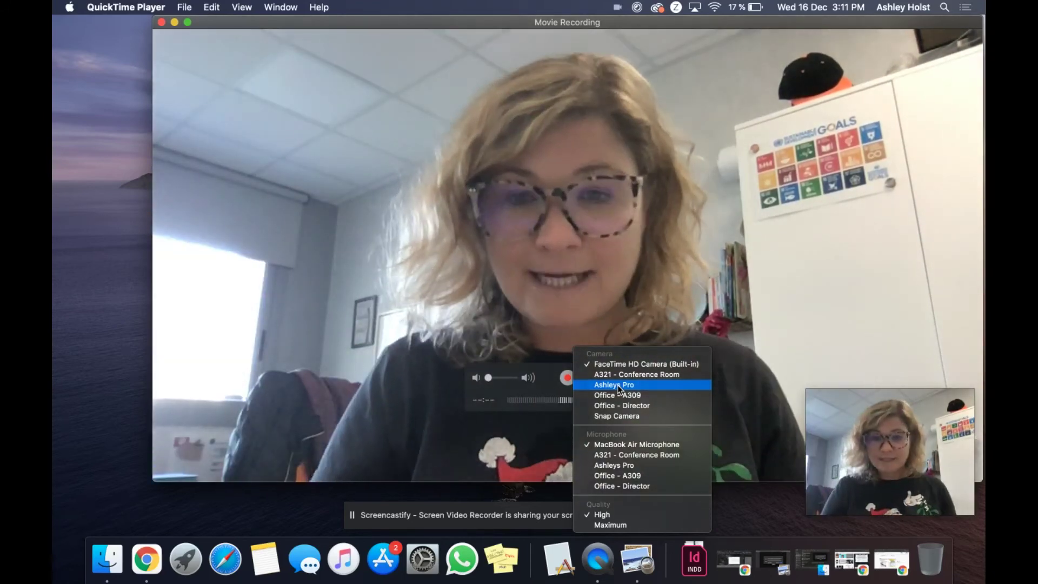
pyautogui.click(619, 385)
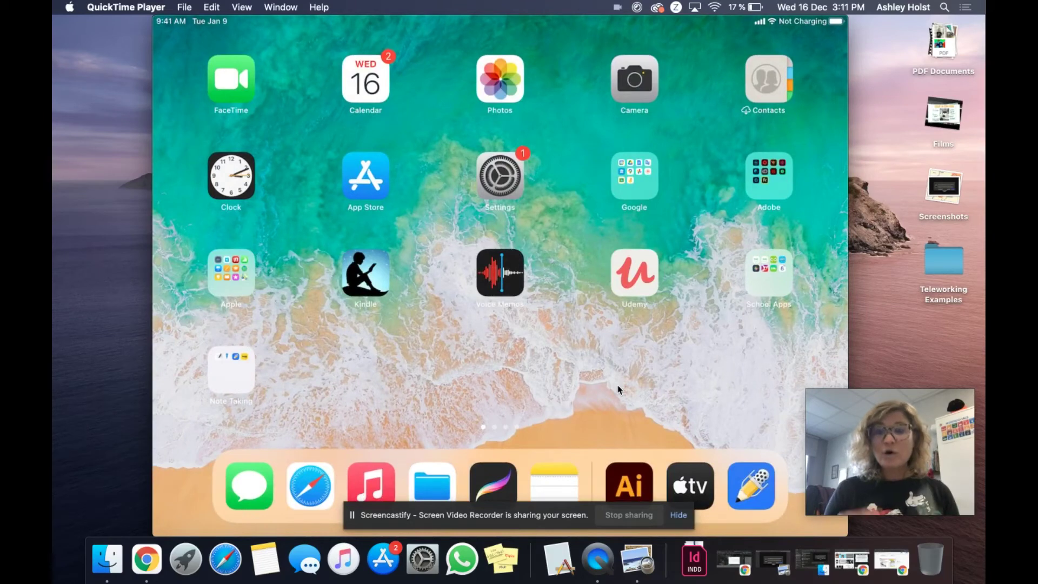
# Switch to Chrome, minimise the Google Docs window and bring up the Google Meet call.
pyautogui.click(886, 575)
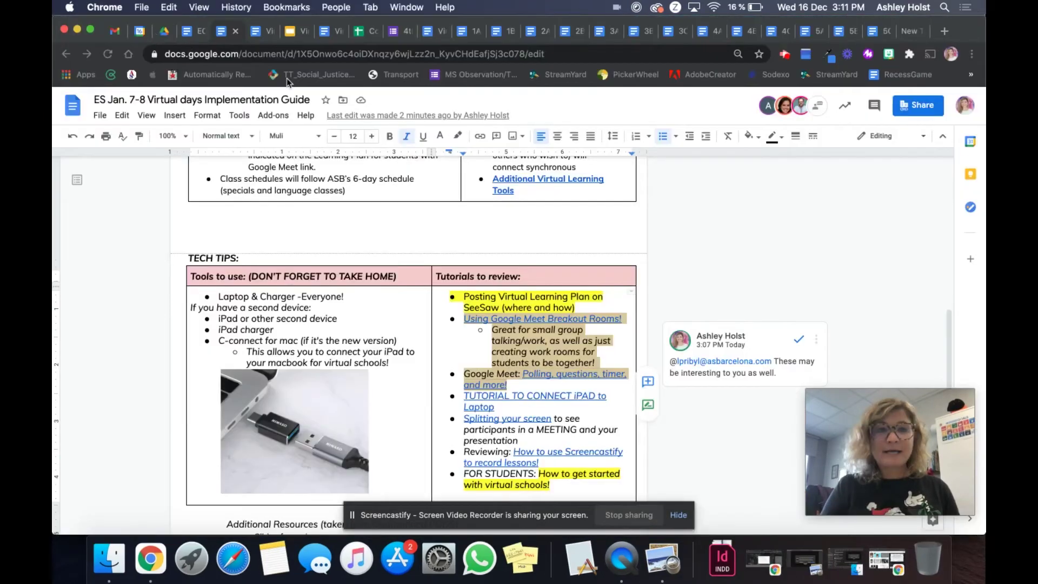
pyautogui.click(77, 30)
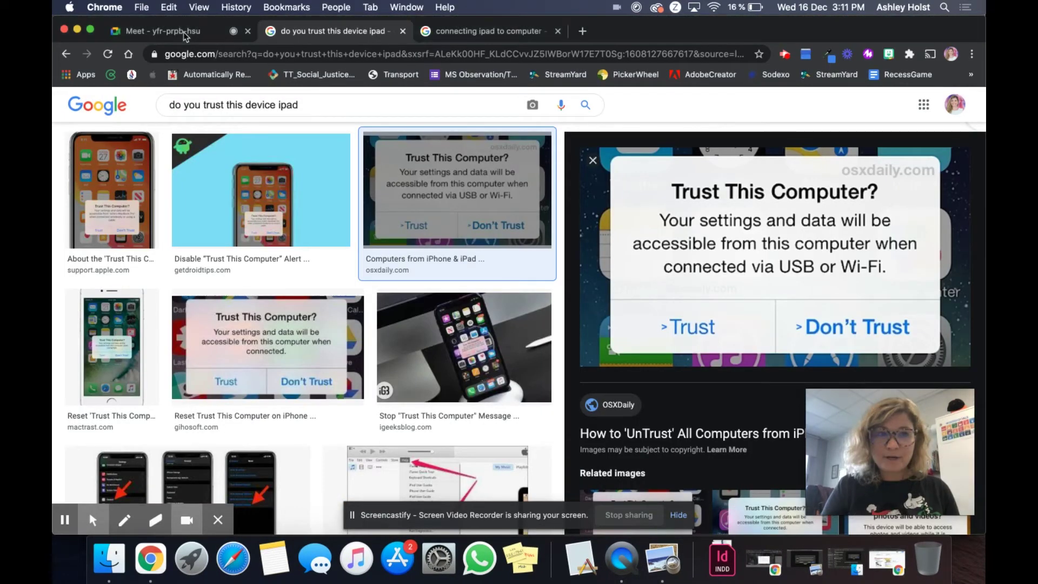
pyautogui.click(183, 31)
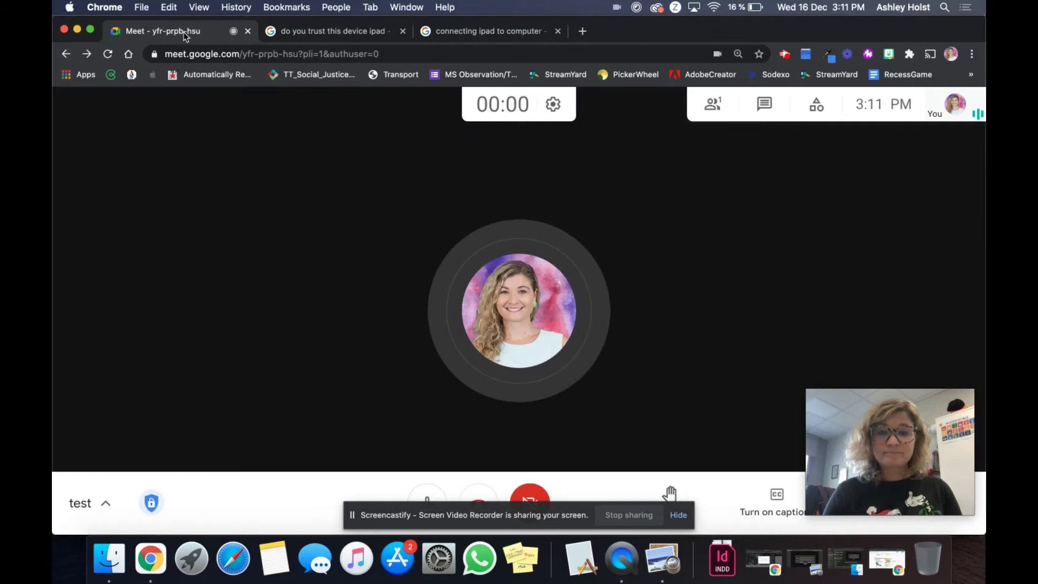
# Uncover the meeting controls by clearing the sharing notice and webcam preview, and present the Movie Recording window in the call.
pyautogui.click(678, 514)
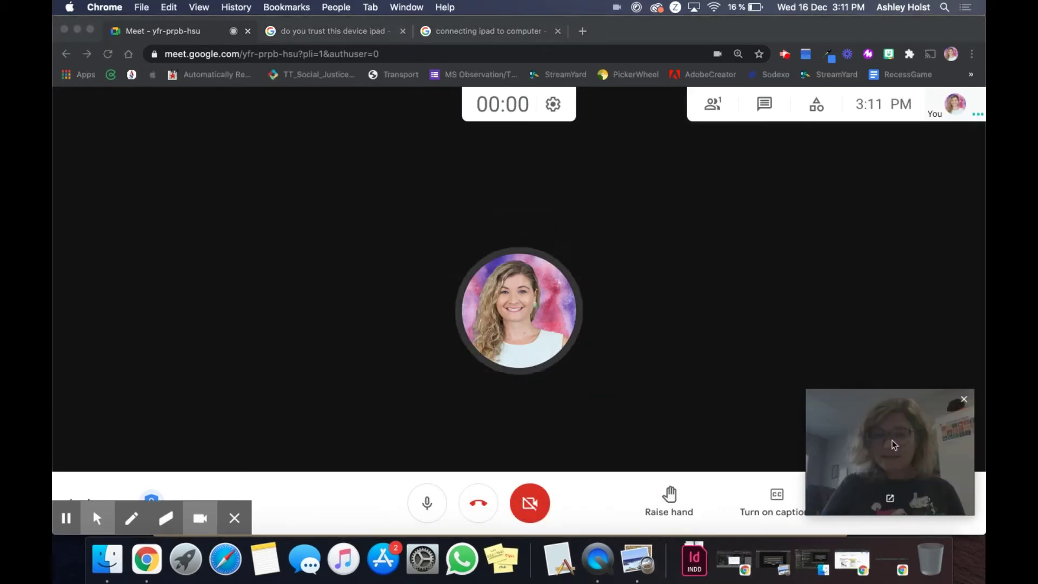
pyautogui.moveTo(893, 444); pyautogui.dragTo(893, 211)
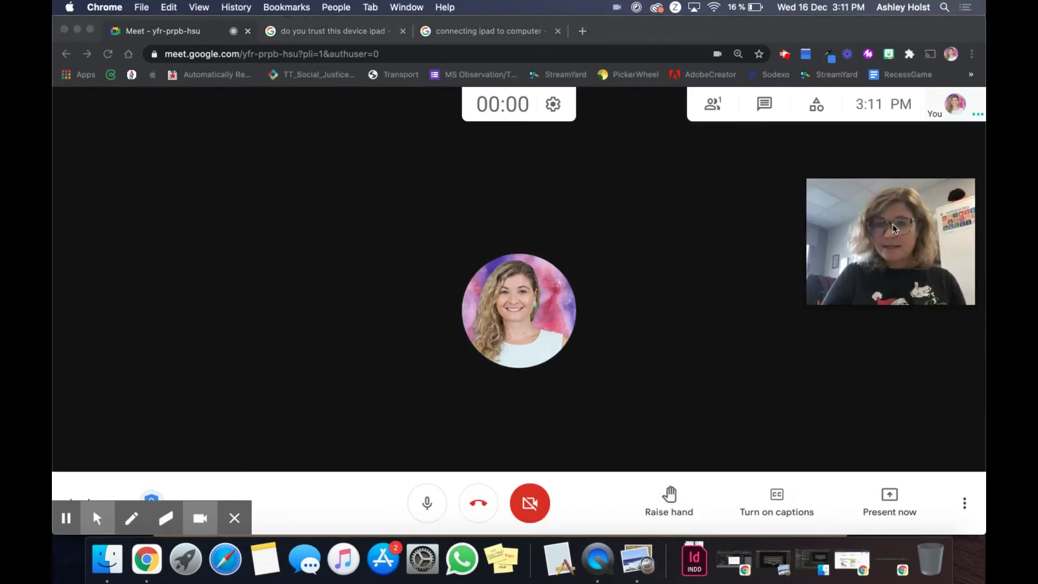
pyautogui.click(893, 509)
pyautogui.click(888, 505)
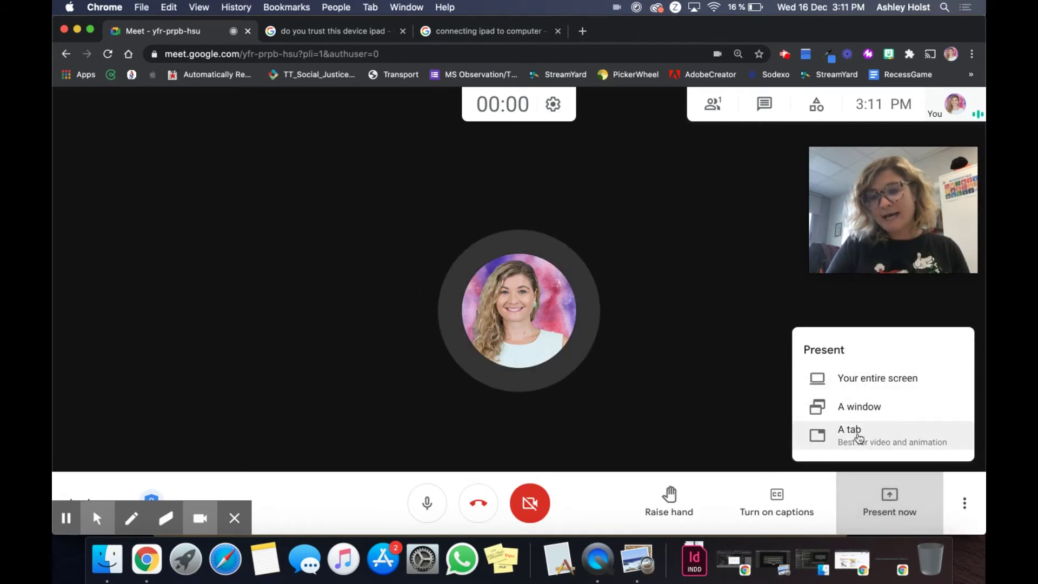
pyautogui.click(856, 407)
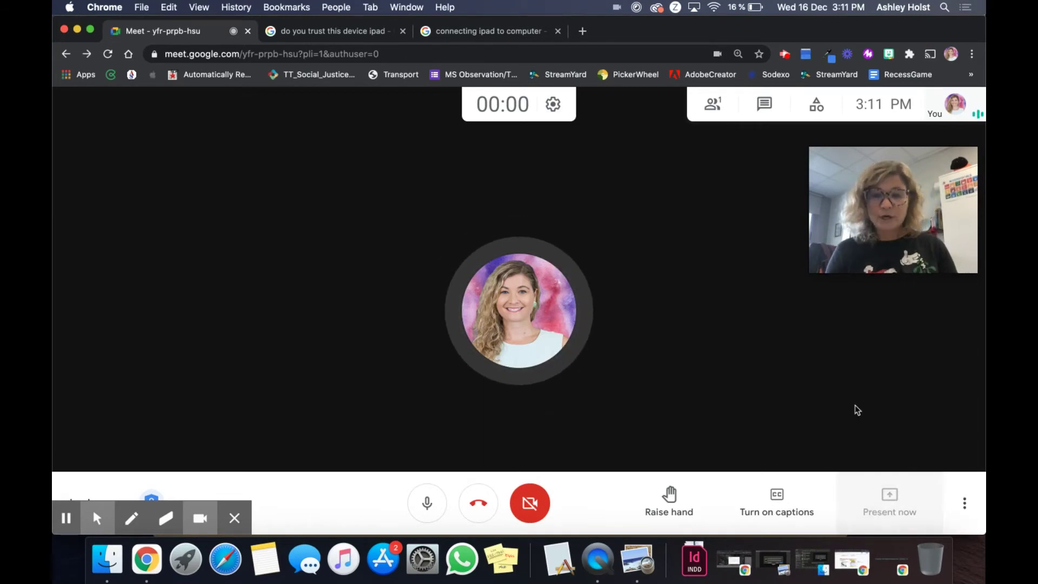
pyautogui.click(522, 182)
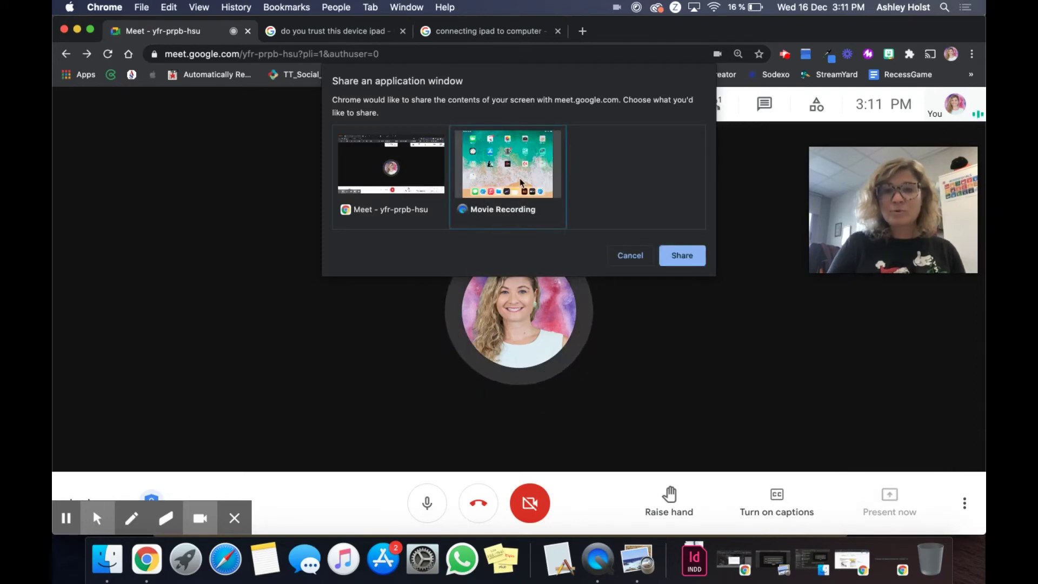
pyautogui.click(686, 256)
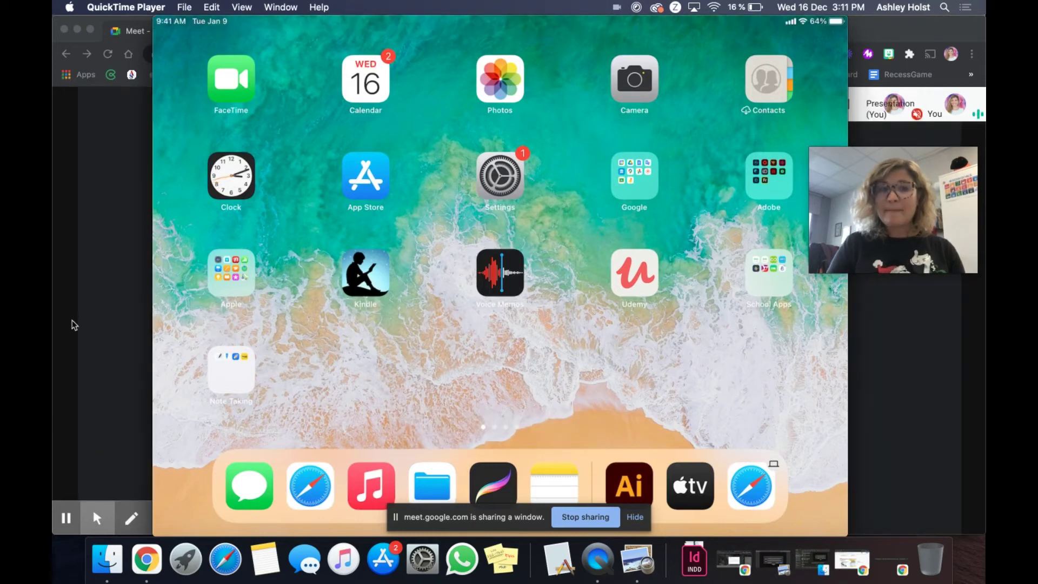
# Switch between the Google Meet call and the QuickTime iPad mirror to check the presentation, ending on the call.
pyautogui.click(59, 314)
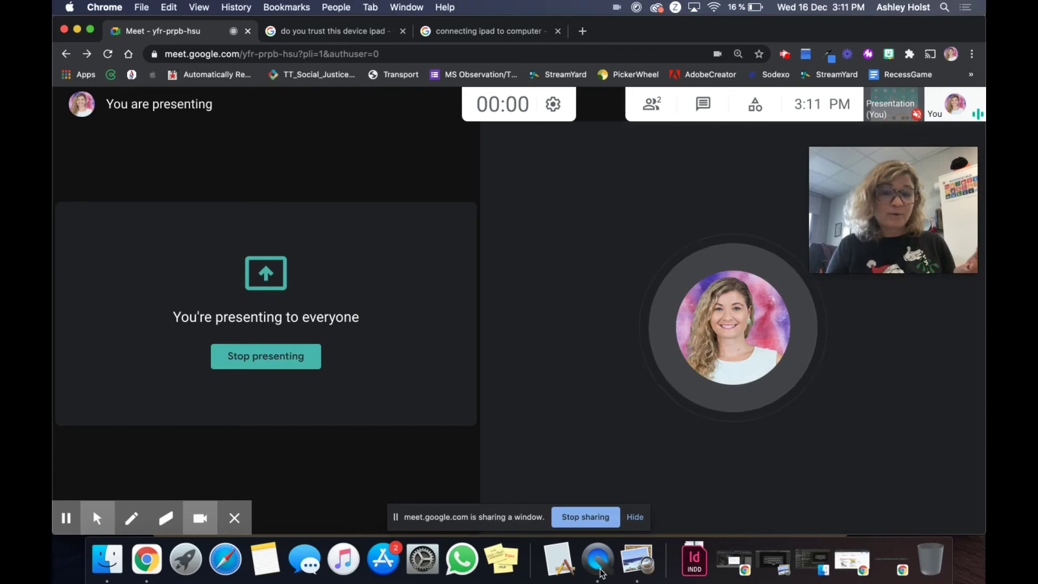
pyautogui.click(600, 570)
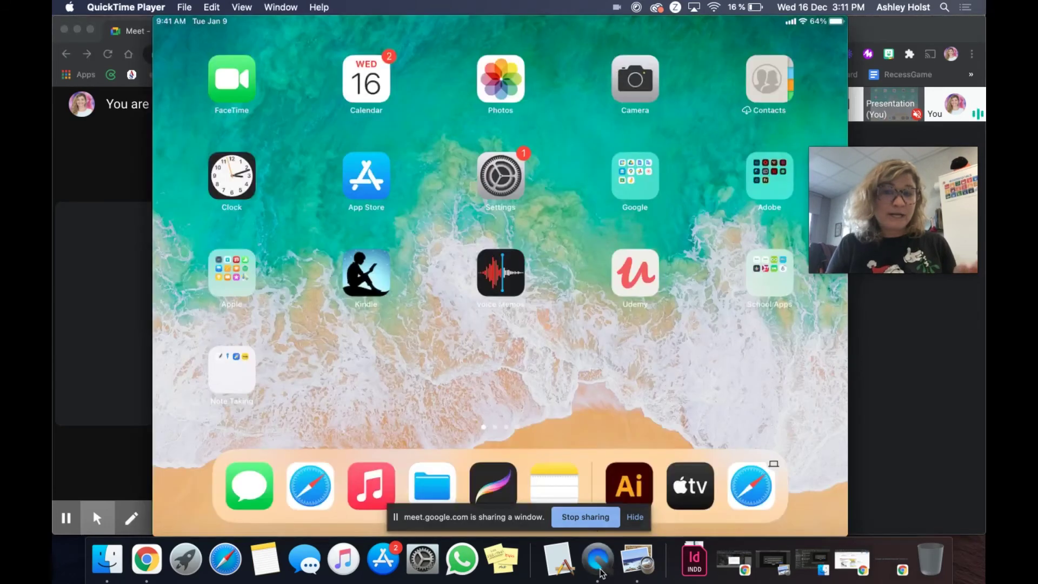
pyautogui.click(951, 433)
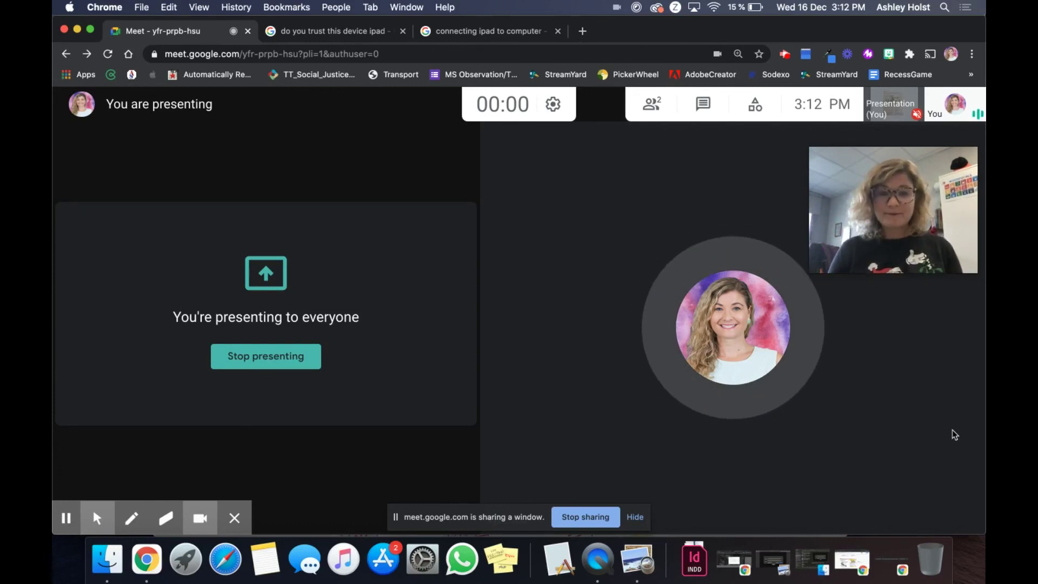
pyautogui.moveTo(871, 229)
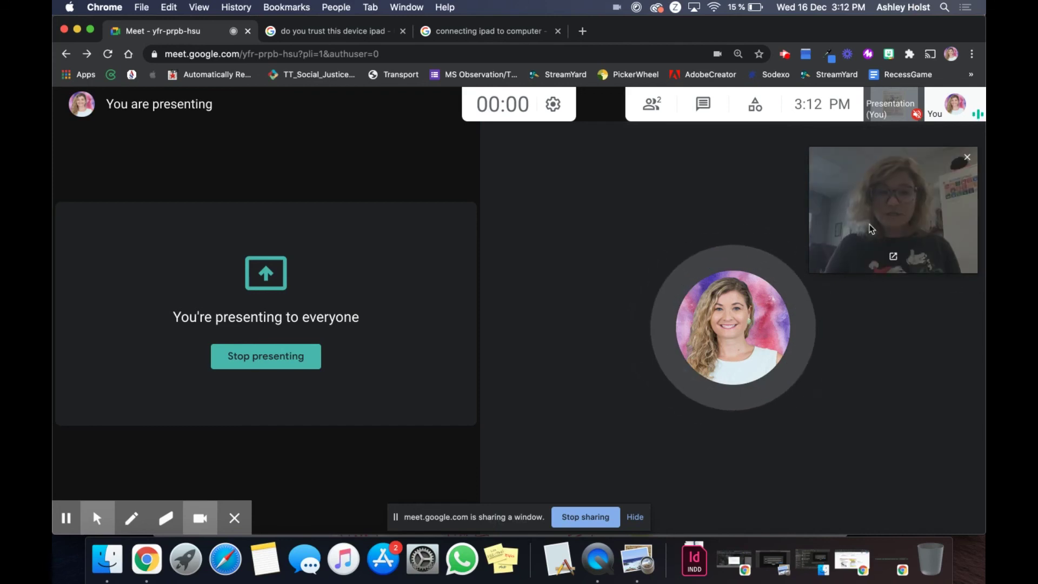